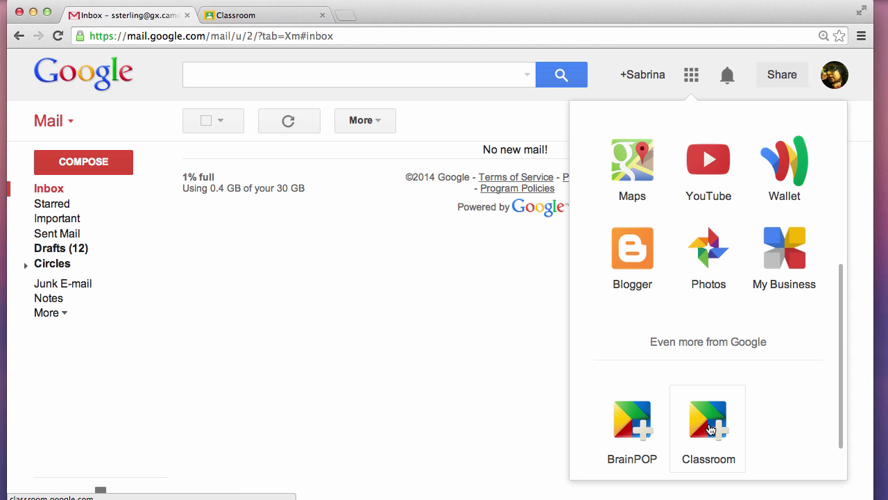
Open Google Classroom from the Google apps list and switch to the school account
left_click(708, 425)
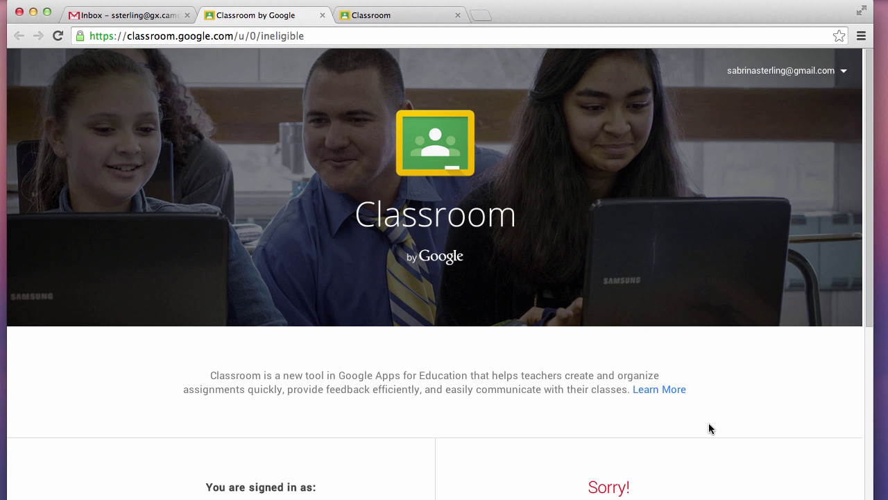
left_click(838, 79)
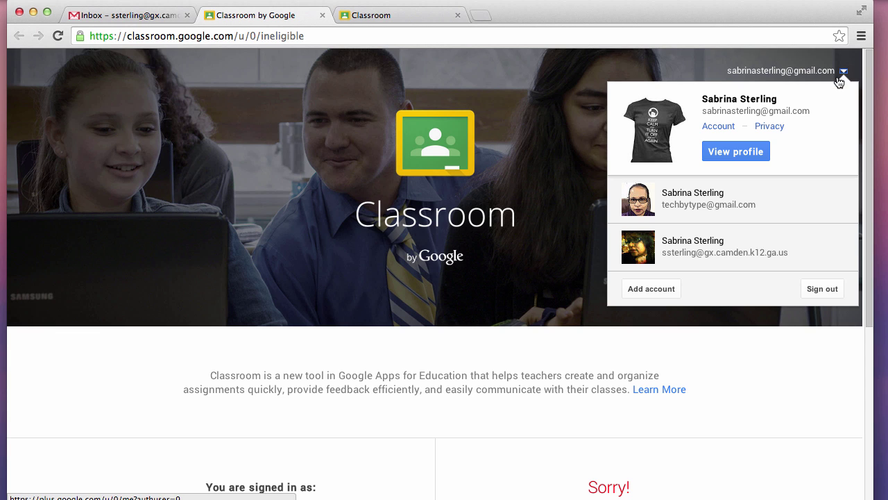
left_click(753, 247)
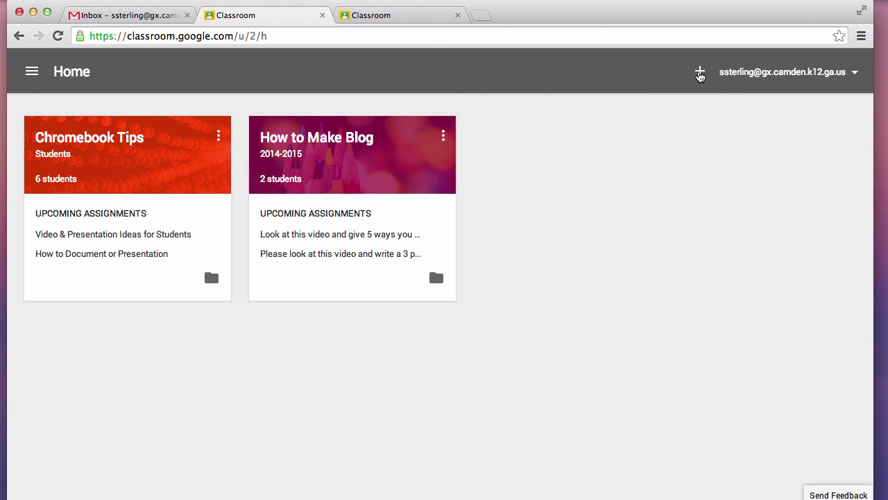
Create a class named Chemistry with the section Block 1
left_click(700, 74)
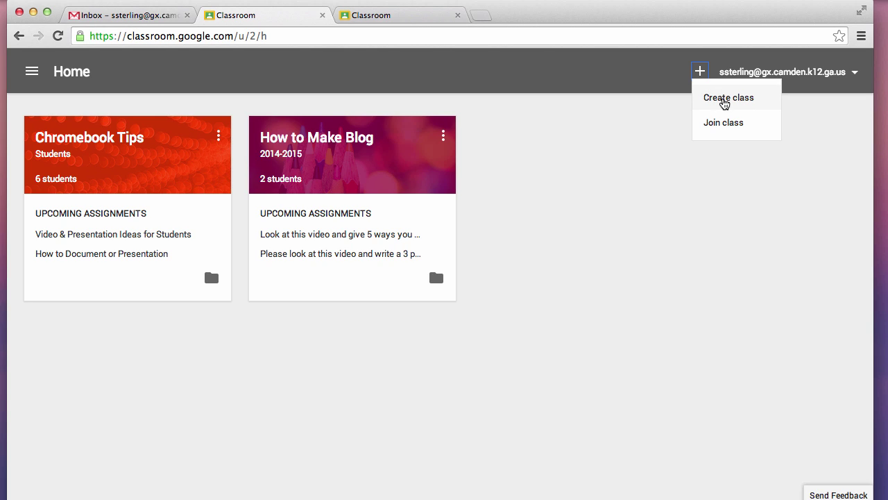
left_click(725, 101)
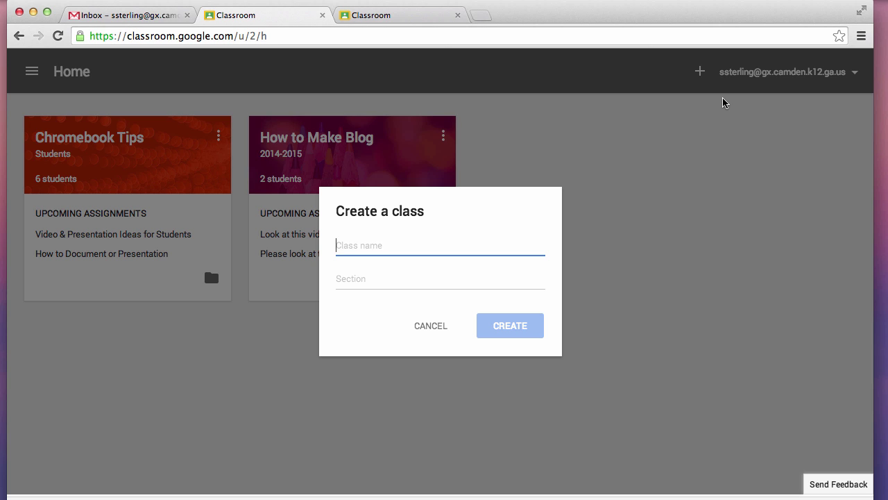
type("Chem")
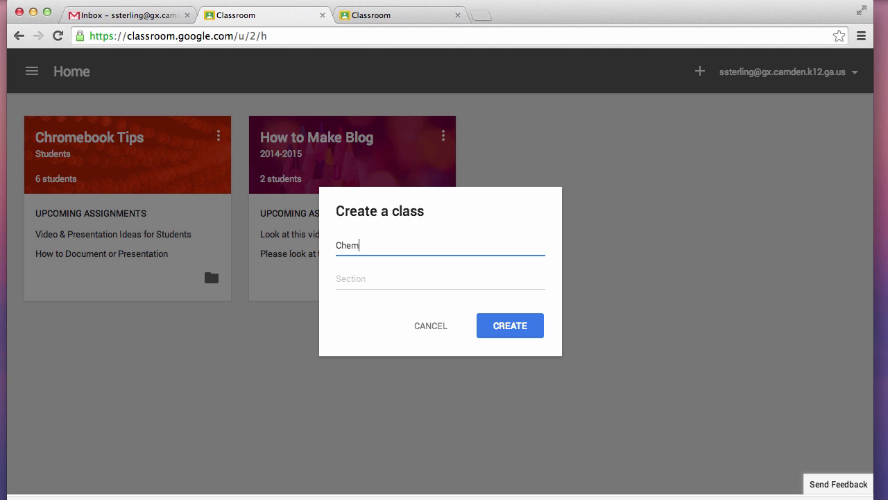
type("istry")
left_click(363, 269)
type("Block 1")
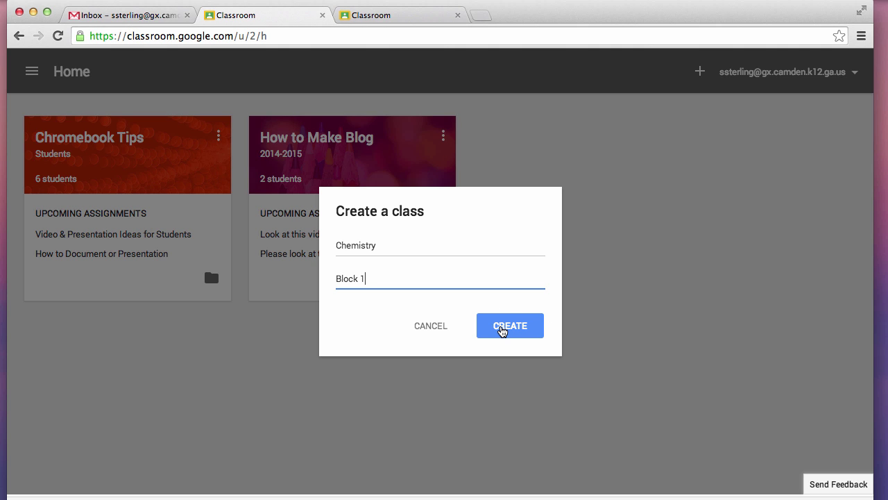
left_click(503, 330)
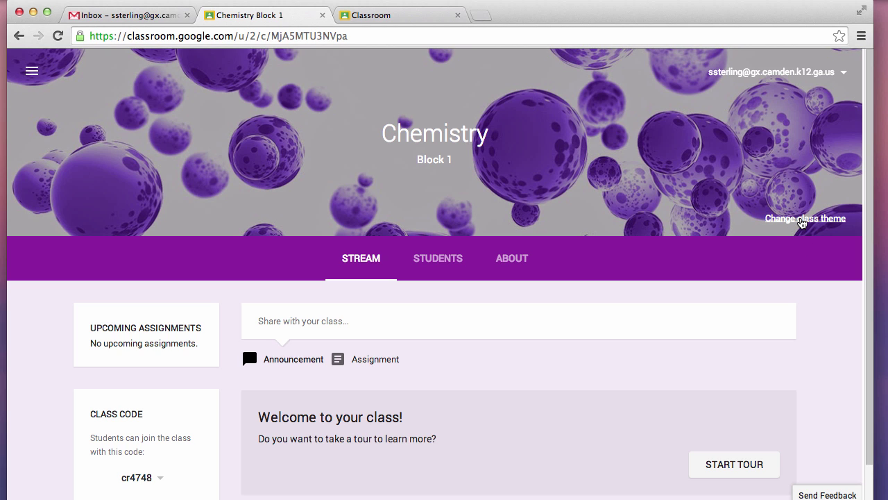
Change the class theme to the gallery image of colourful chemistry flasks
left_click(802, 220)
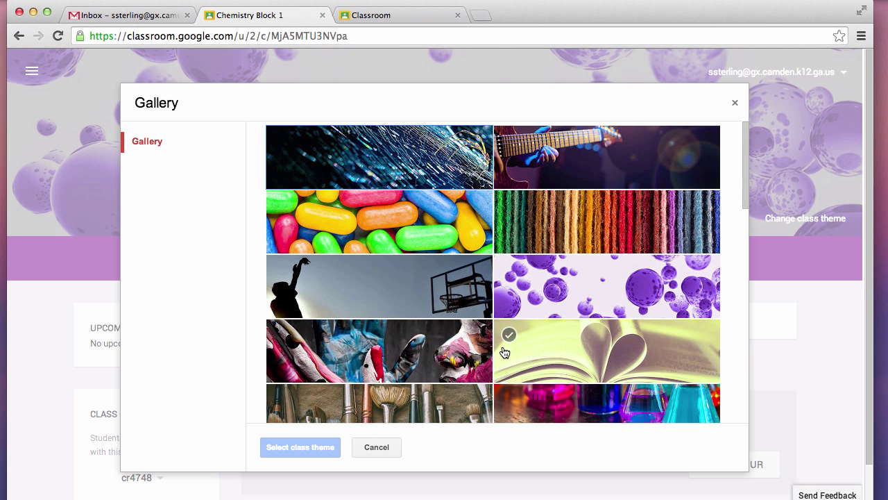
scroll(505, 352, "down", 5)
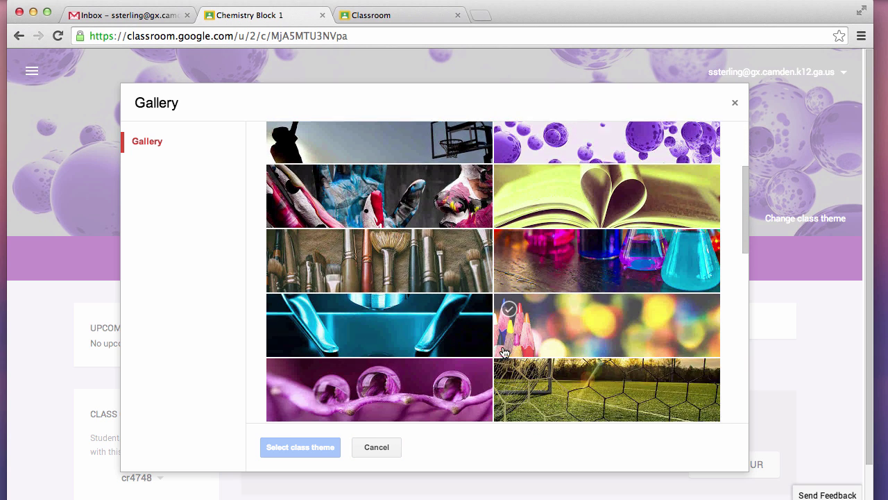
scroll(504, 353, "down", 1)
scroll(505, 352, "down", 6)
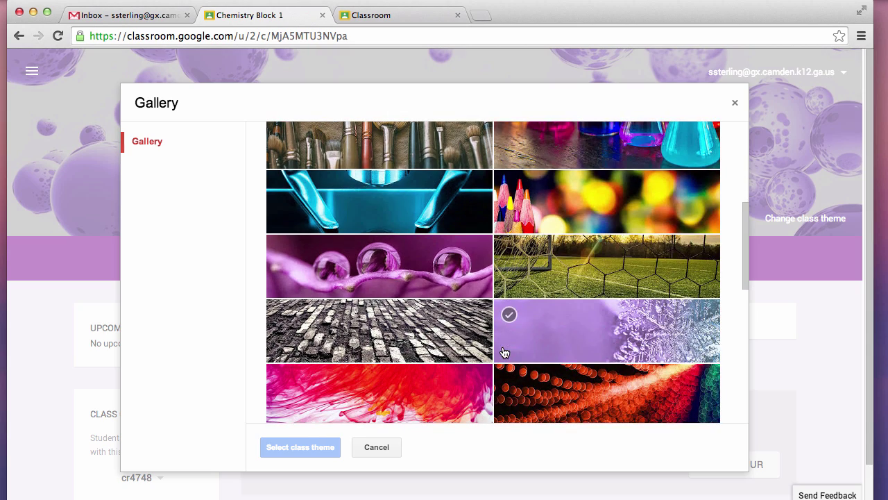
scroll(504, 352, "down", 2)
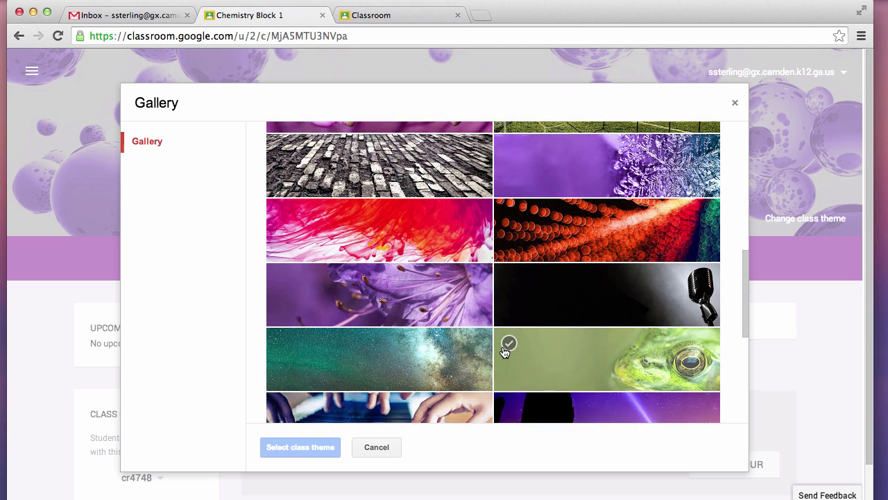
scroll(504, 352, "down", 5)
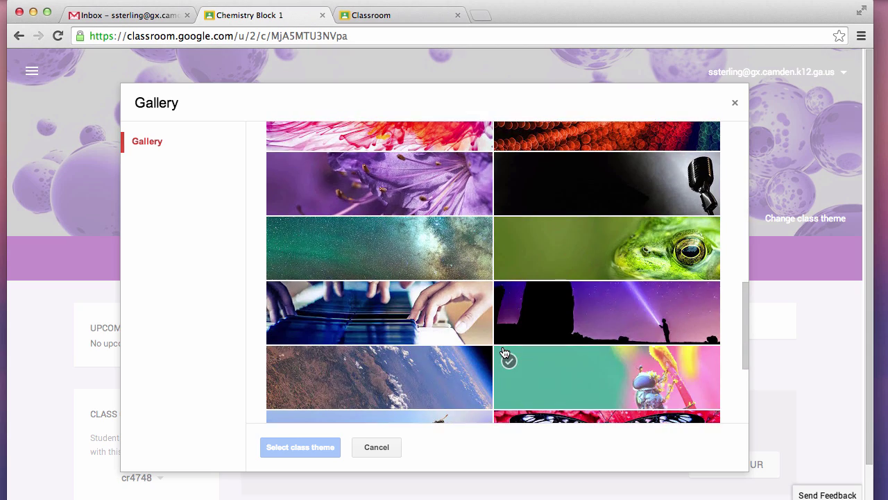
scroll(504, 353, "down", 3)
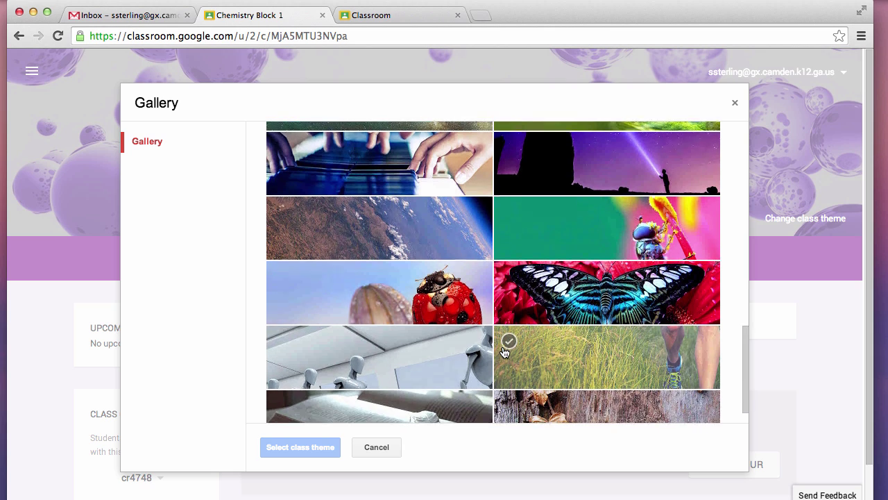
scroll(505, 352, "down", 1)
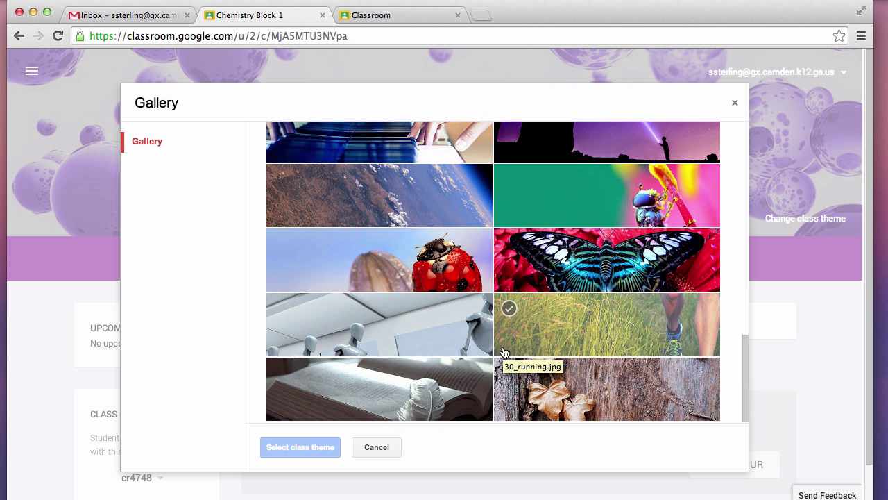
scroll(505, 353, "up", 4)
scroll(505, 353, "up", 10)
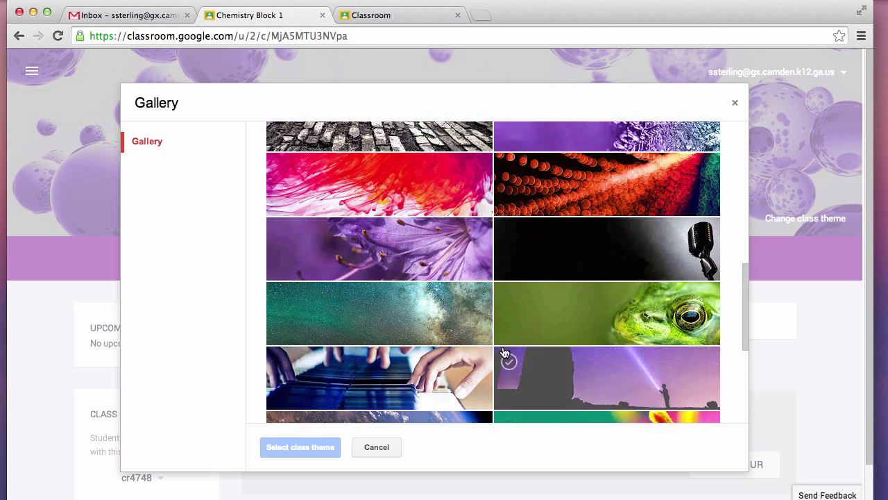
scroll(504, 353, "up", 4)
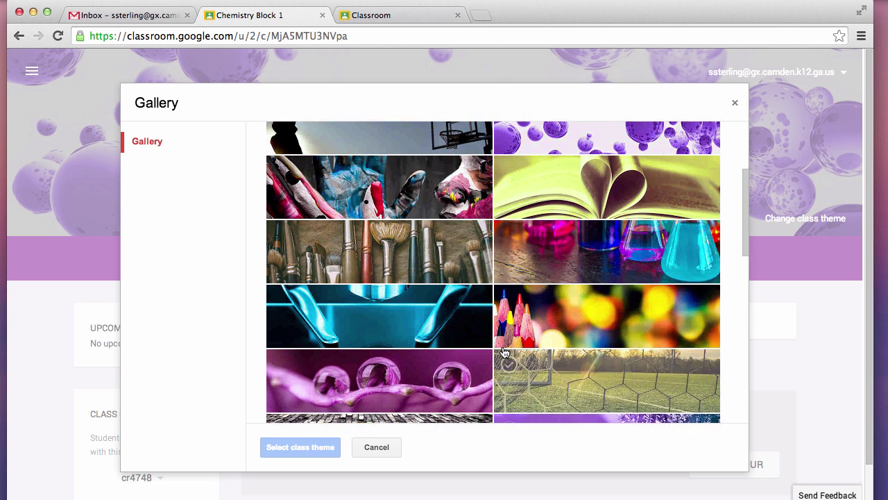
left_click(597, 272)
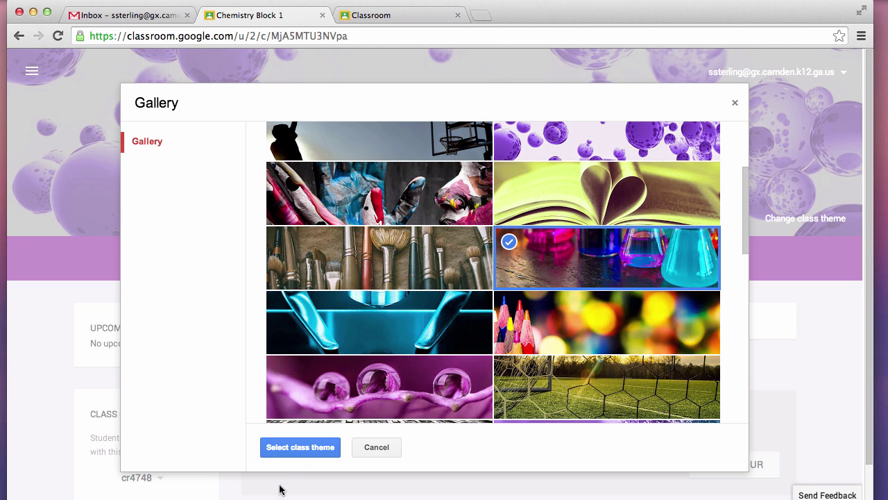
left_click(300, 449)
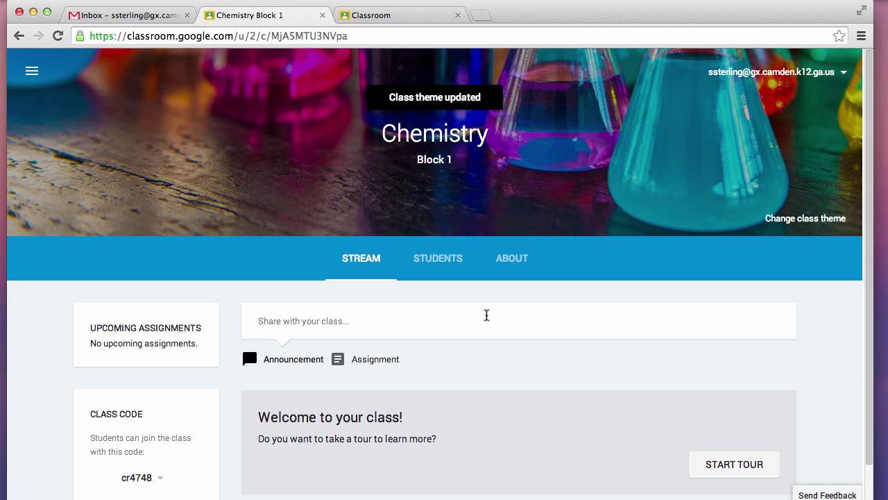
On the class's About page, enter the title "Chemistry 101" and the description "Introduction to Chemistry Course for CCHS"
left_click(511, 260)
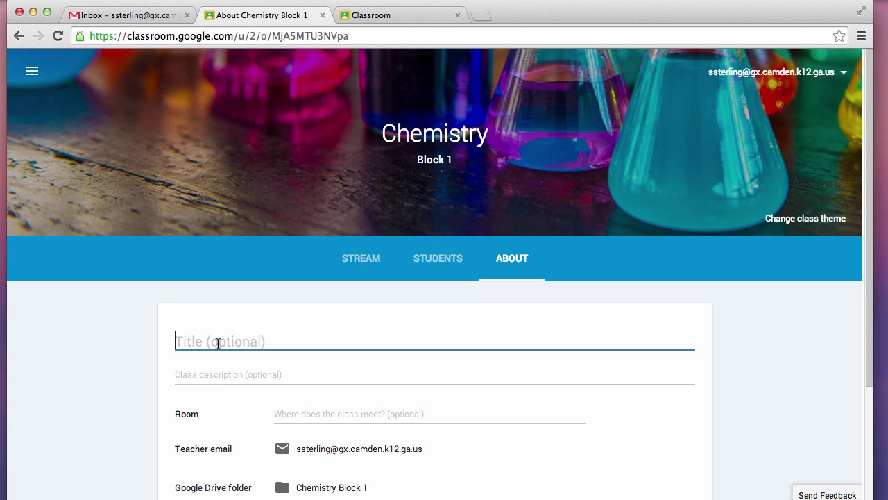
scroll(205, 384, "down", 3)
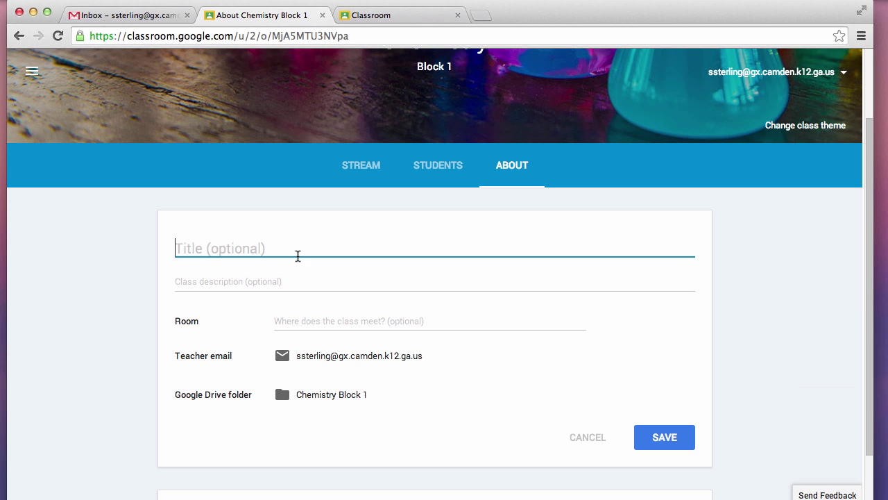
type("Chemistry")
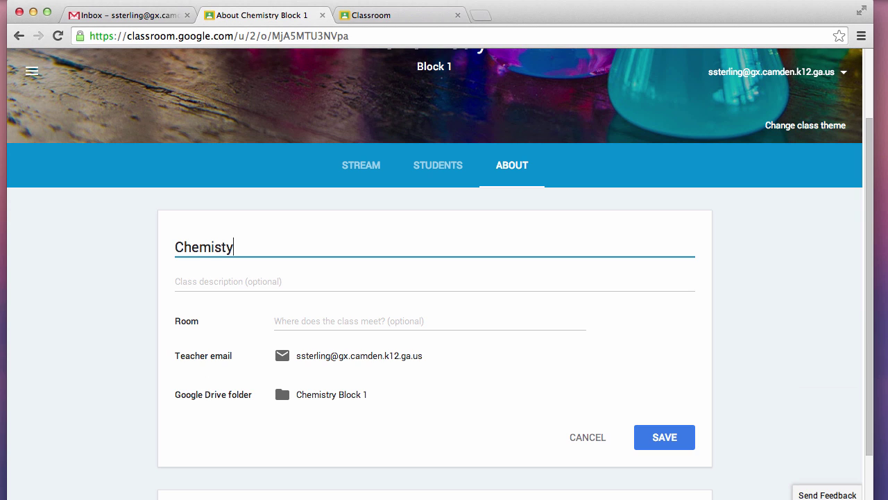
key("BackSpace")
type("ry 101")
left_click(271, 289)
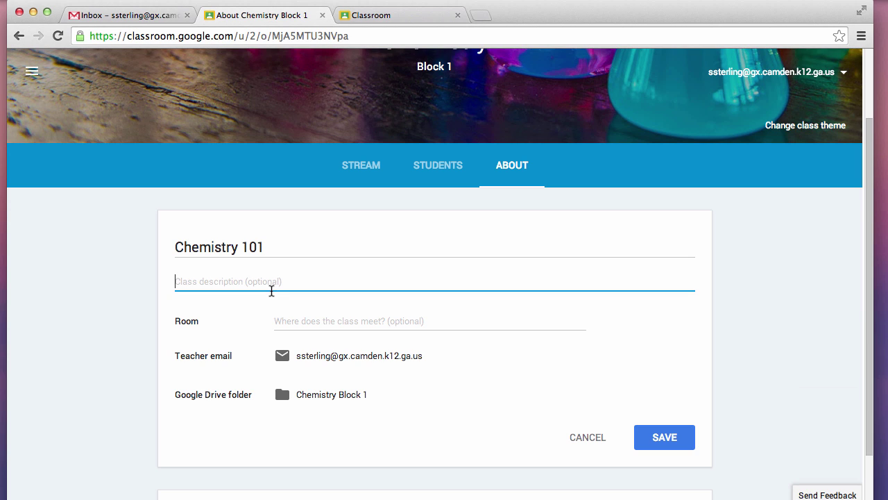
type("Introdu")
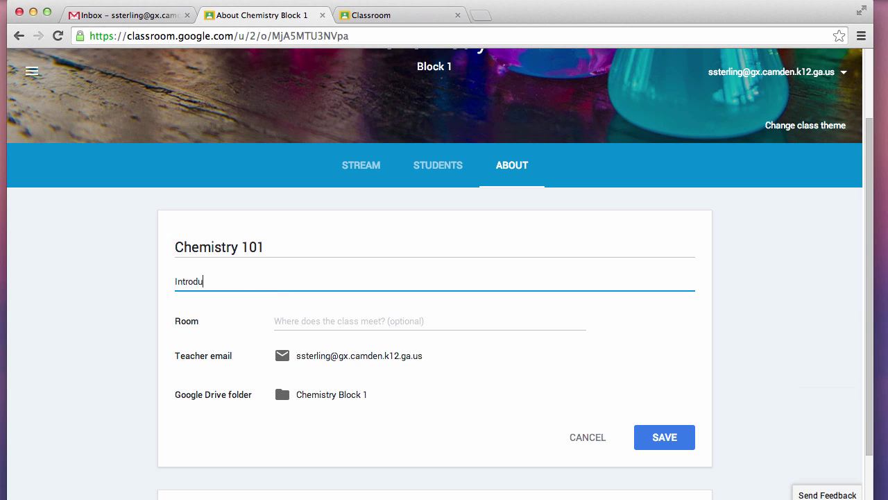
type("ction to Chemistry Course for CCHS")
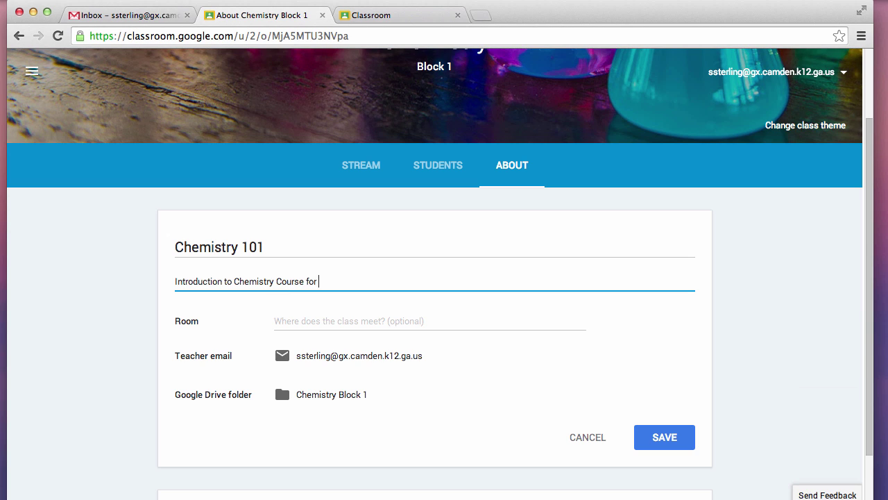
Set the class's room to C-19 and save the course information
left_click(341, 321)
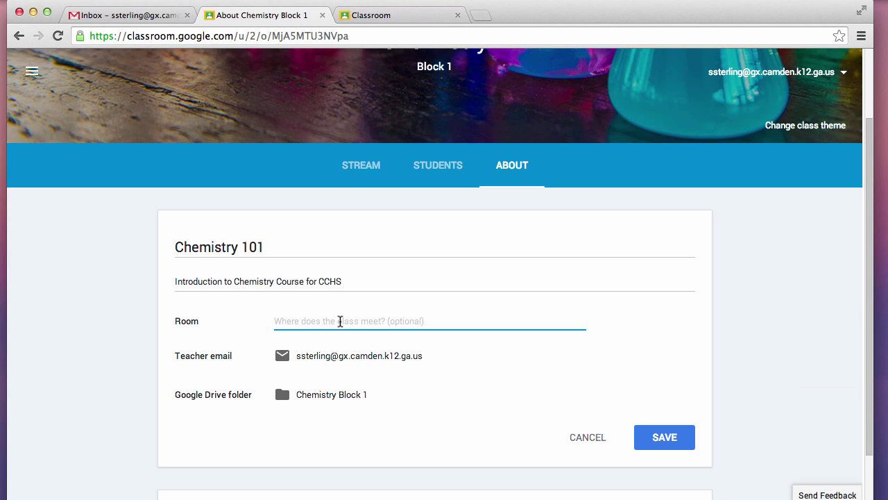
type("C-")
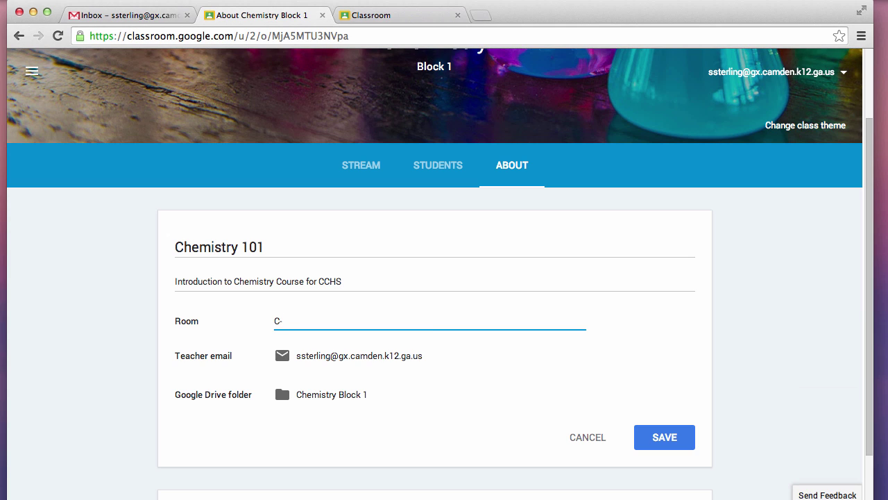
type("19")
left_click(665, 437)
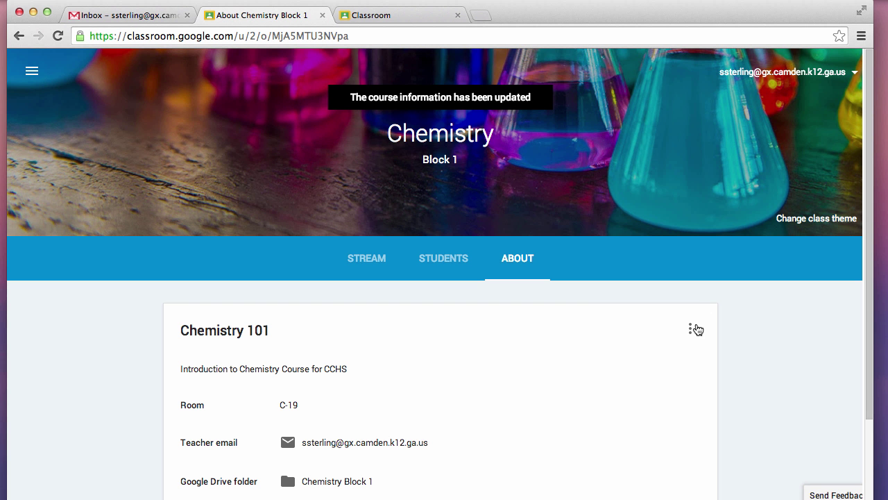
Reopen the Chemistry 101 course information for editing and save it again
left_click(698, 333)
left_click(698, 332)
left_click(693, 333)
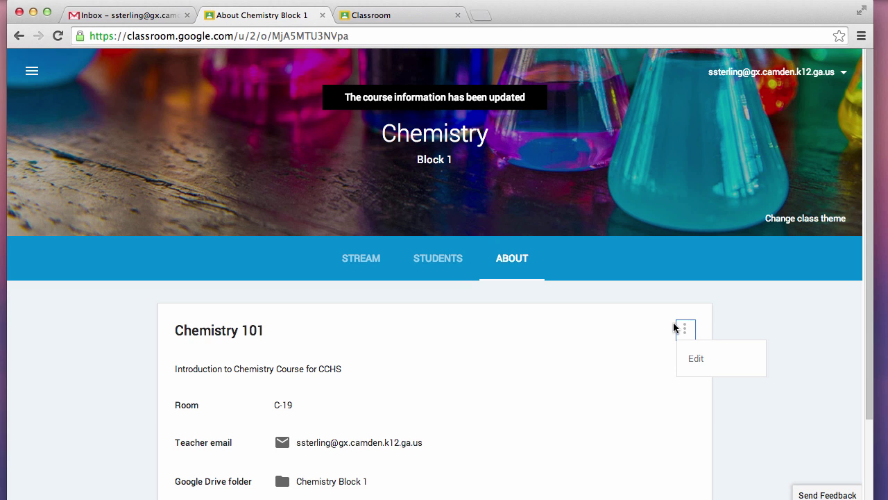
left_click(695, 360)
scroll(768, 336, "down", 2)
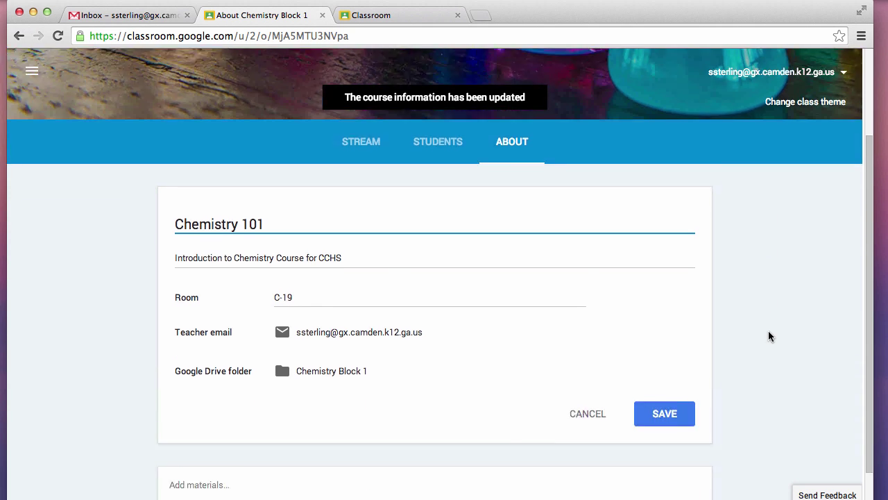
left_click(664, 372)
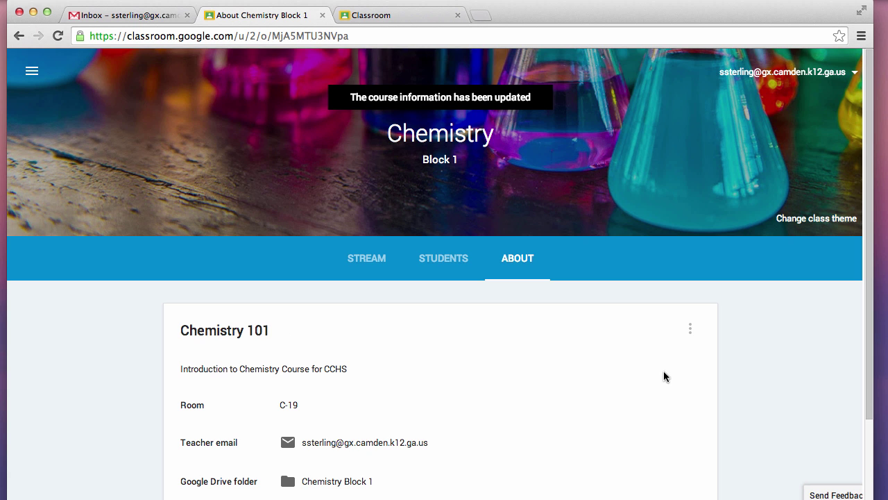
scroll(733, 363, "down", 3)
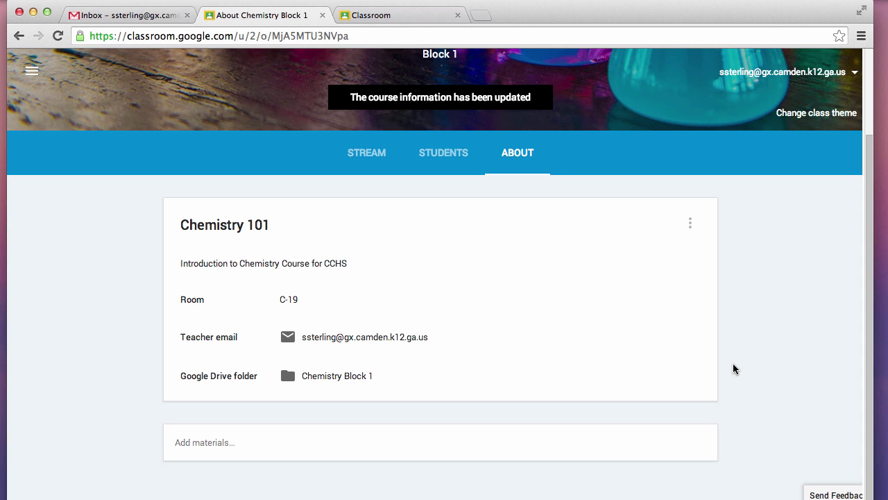
scroll(198, 440, "up", 3)
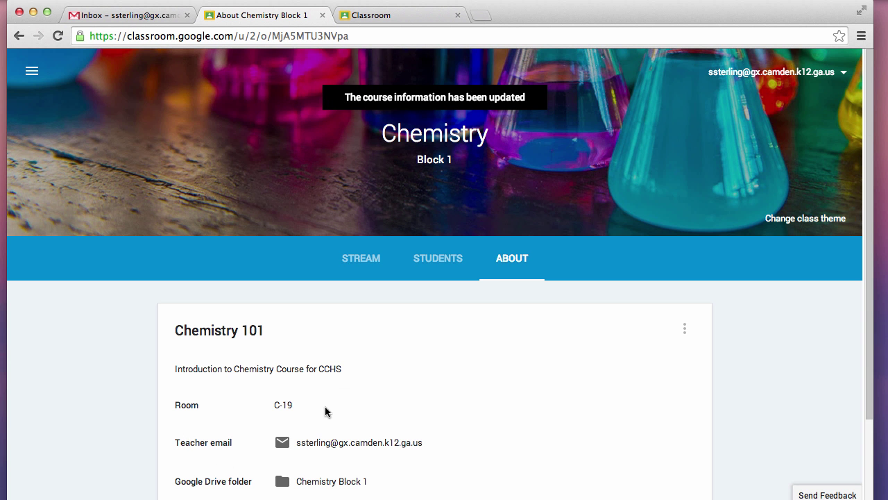
scroll(325, 412, "down", 3)
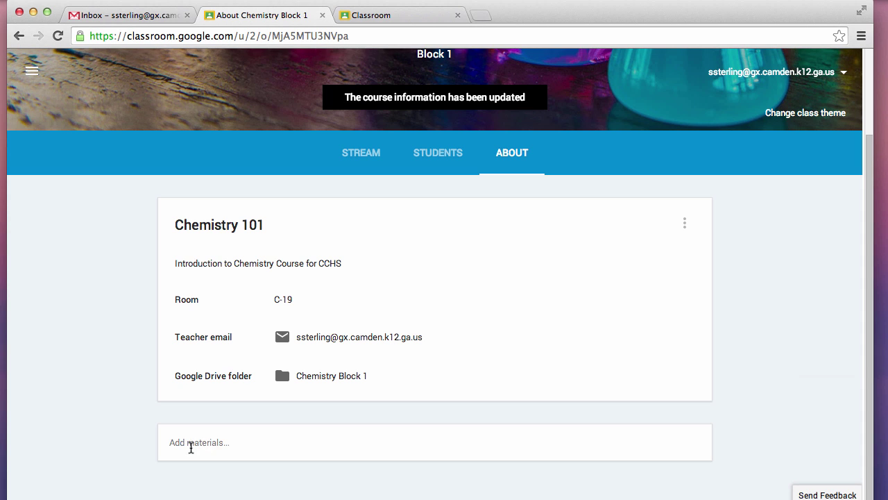
left_click(191, 447)
scroll(572, 345, "down", 3)
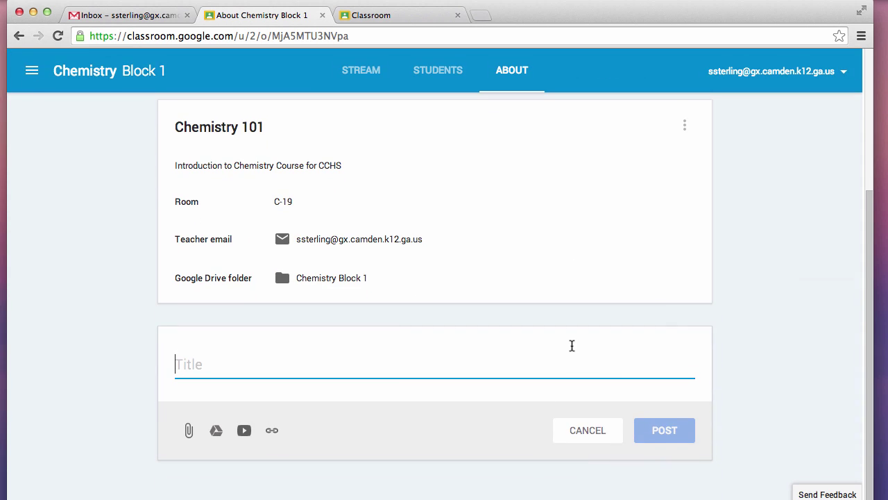
type("Sy")
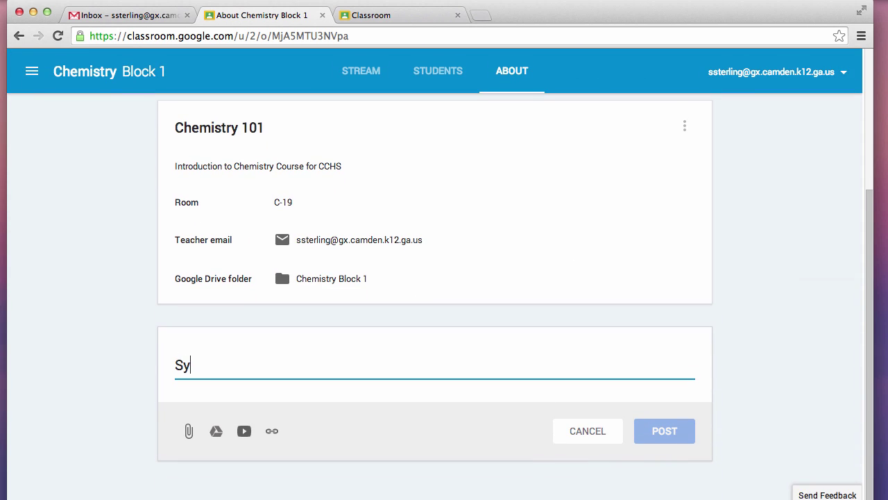
type("llabus")
left_click(604, 431)
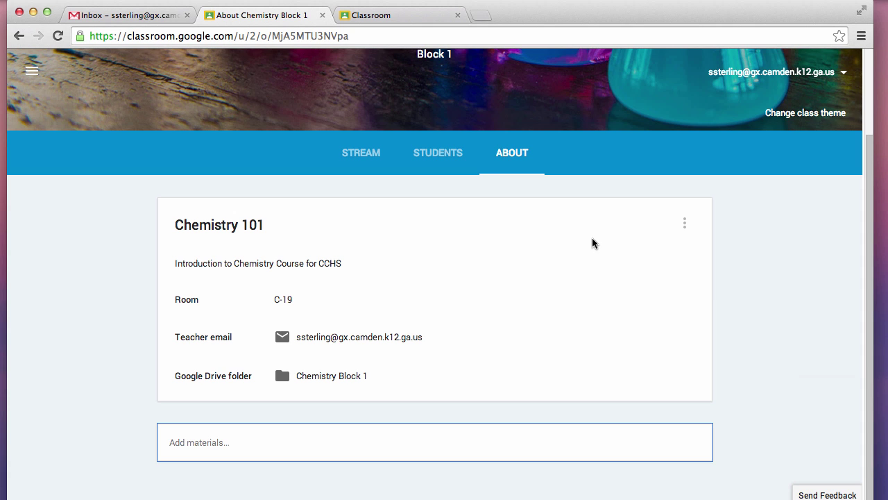
On the class's Students page, start an invitation and select everyone in the Chromebook Tips contact group except the second and third contacts
left_click(437, 154)
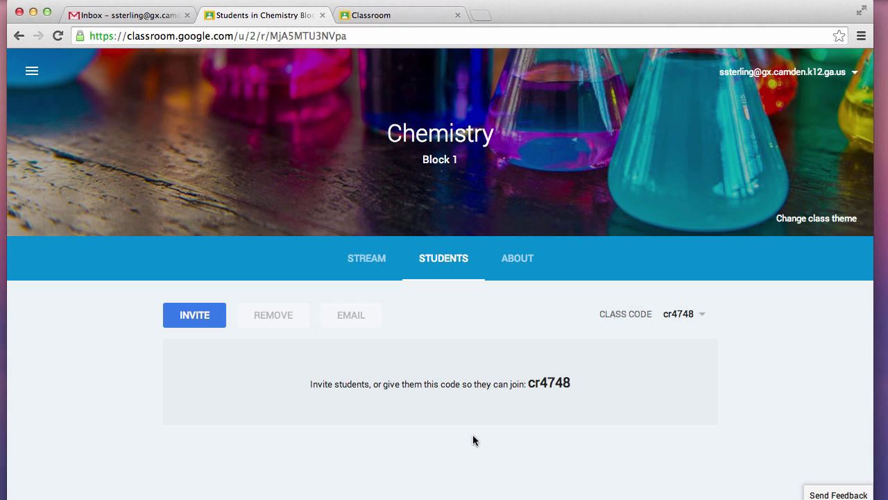
left_click(191, 319)
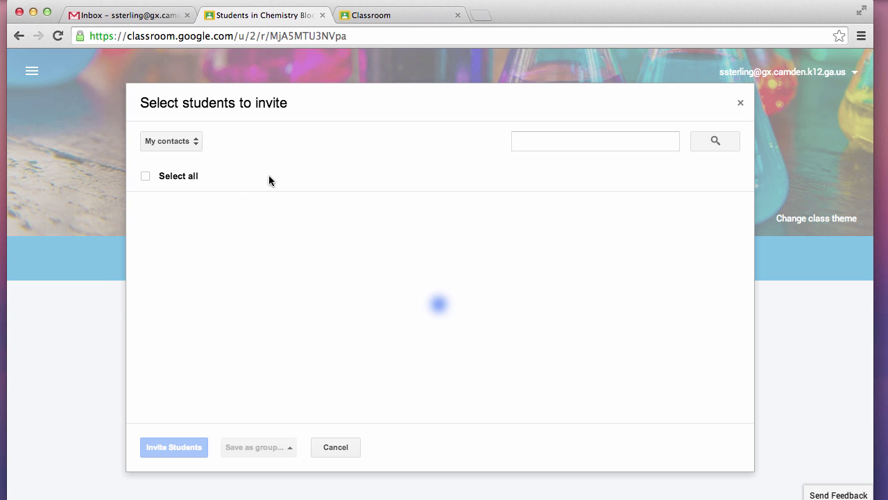
left_click(192, 141)
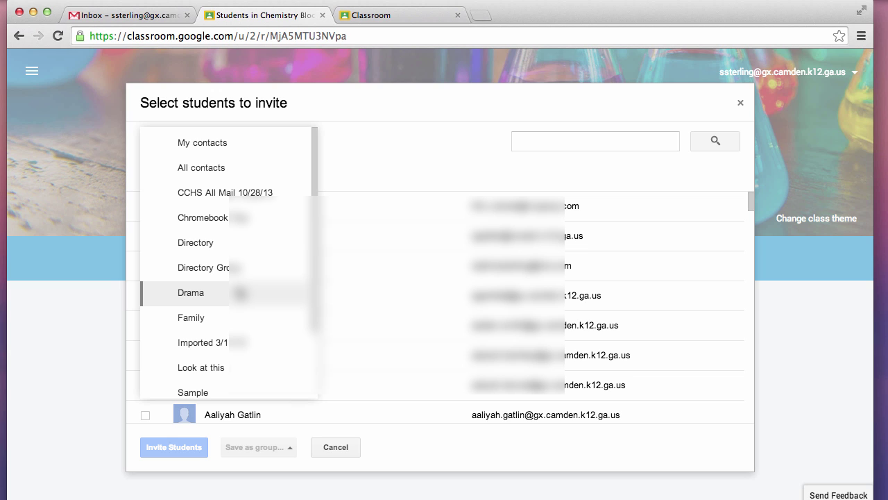
scroll(208, 290, "down", 3)
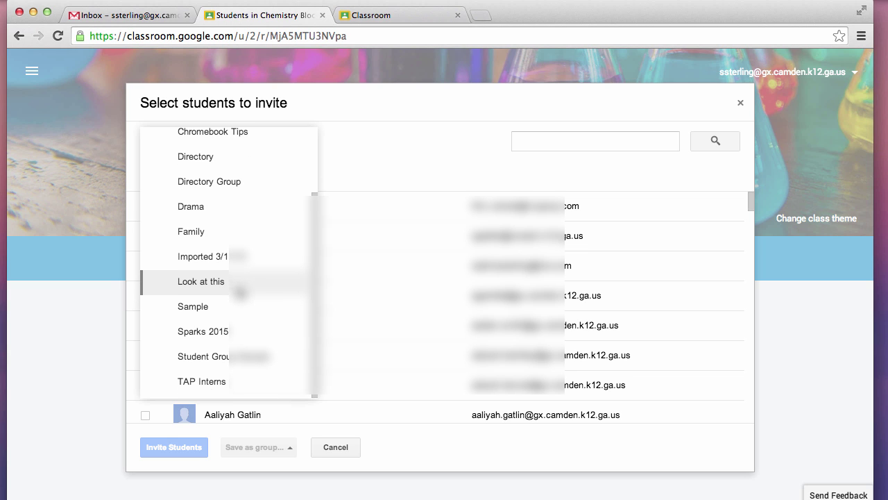
scroll(208, 290, "up", 3)
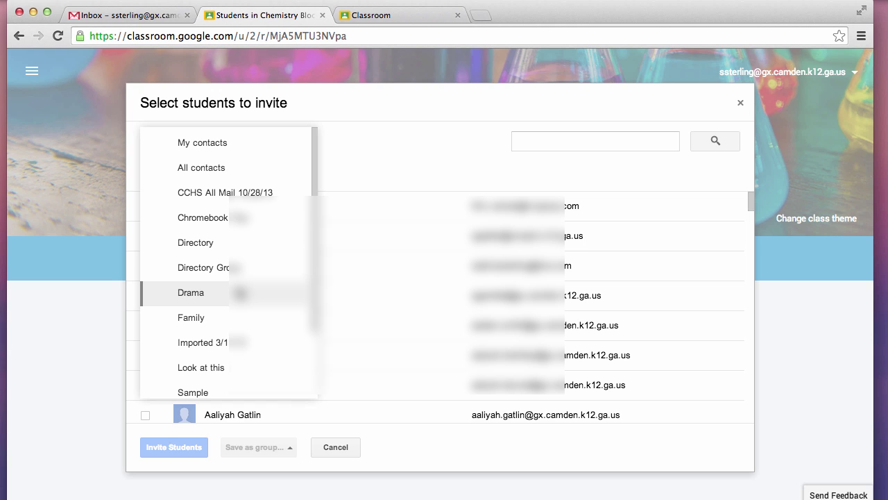
left_click(231, 217)
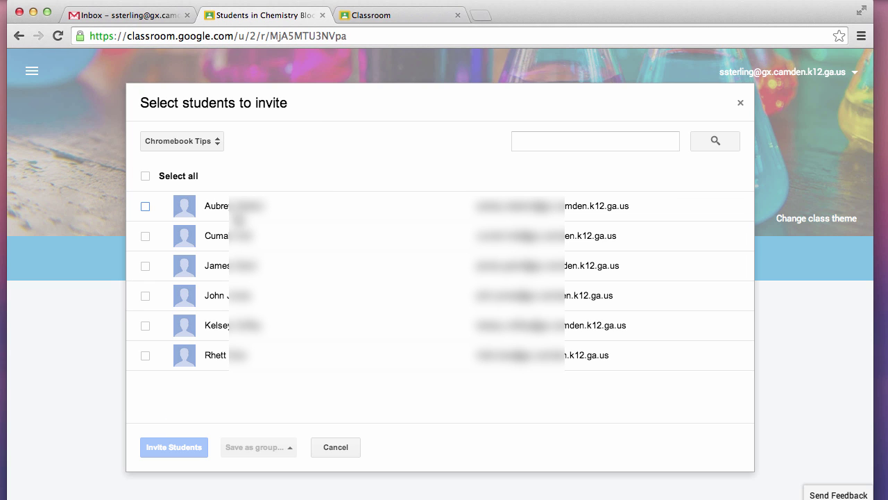
left_click(146, 177)
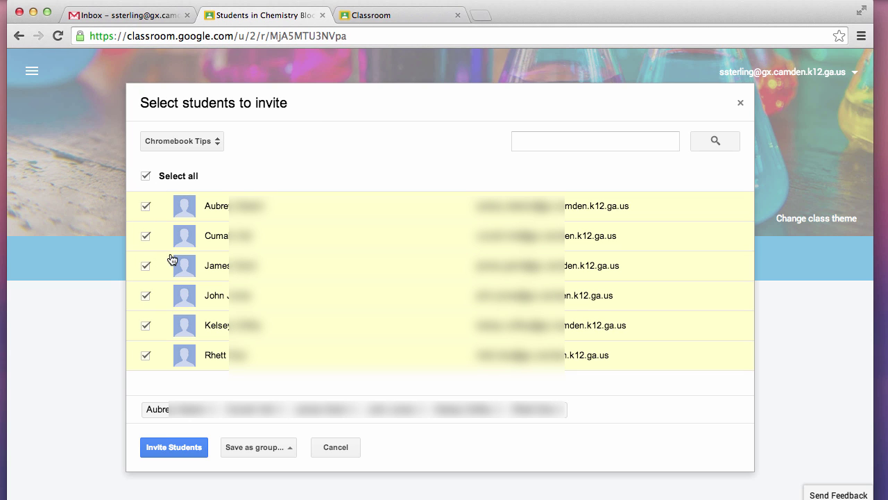
left_click(147, 243)
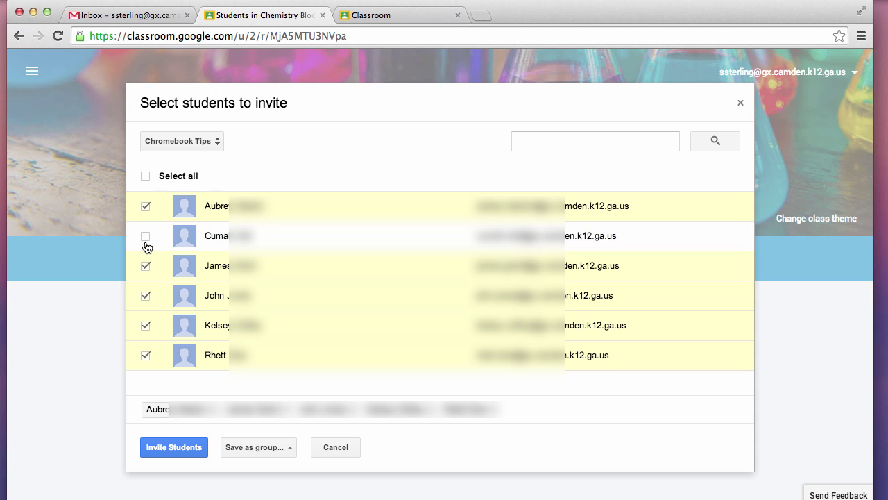
left_click(146, 268)
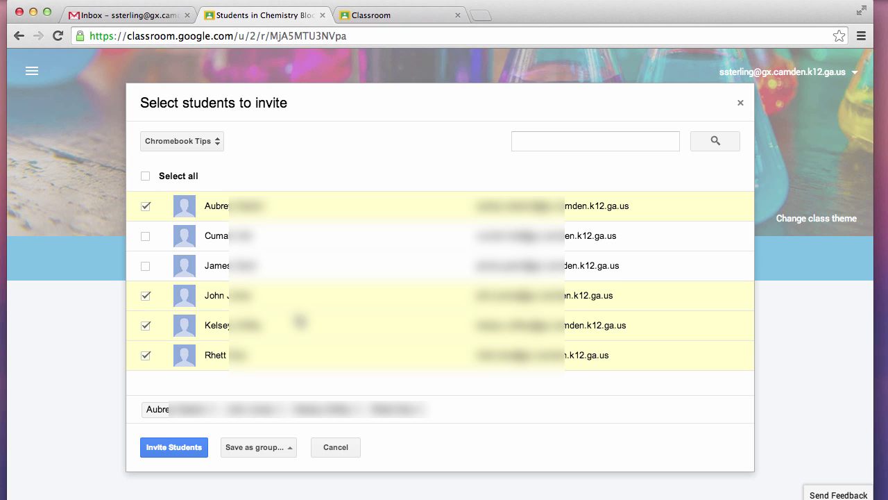
Save the selected contacts as a group named "Chromebook Tips 1" and invite them to the class
left_click(287, 450)
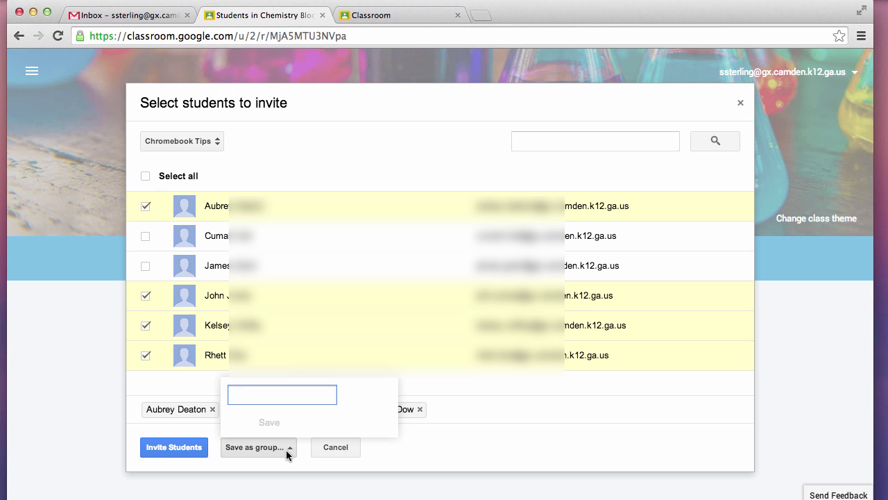
type("Chromebook Tips")
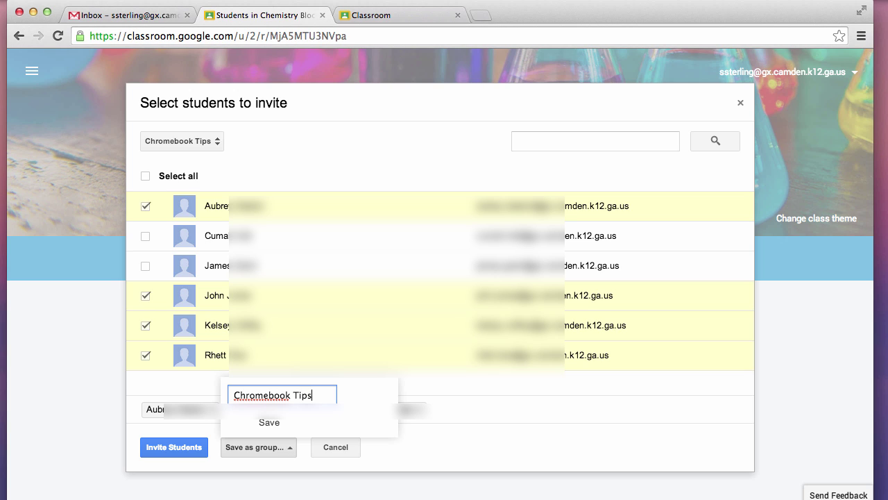
type(" 1")
left_click(271, 421)
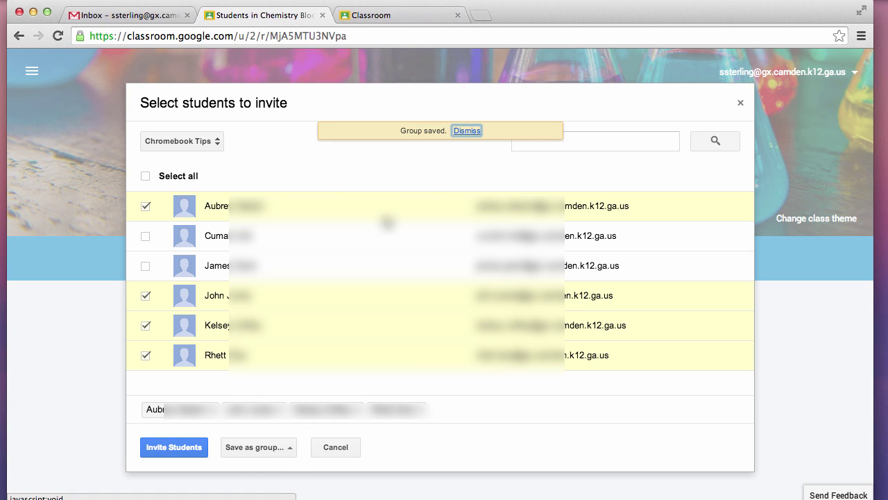
left_click(182, 448)
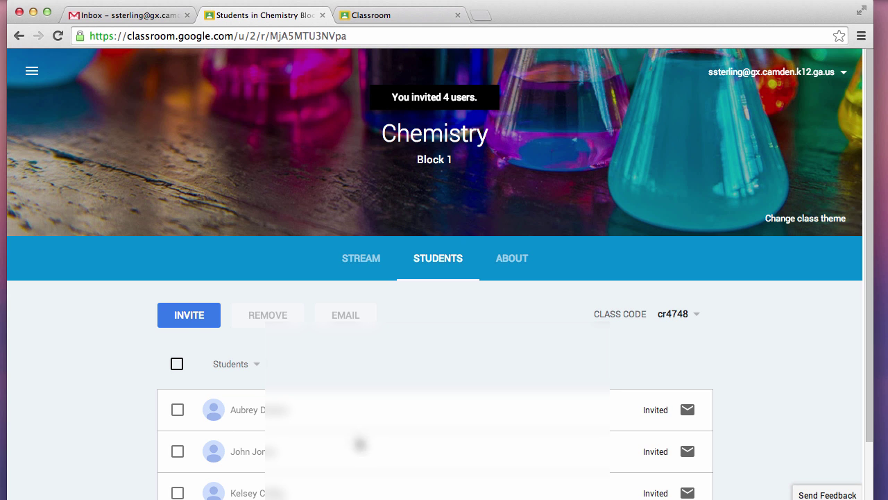
Toggle the sort order of the invited students list several times, ending with first names in reverse alphabetical order
scroll(435, 347, "down", 2)
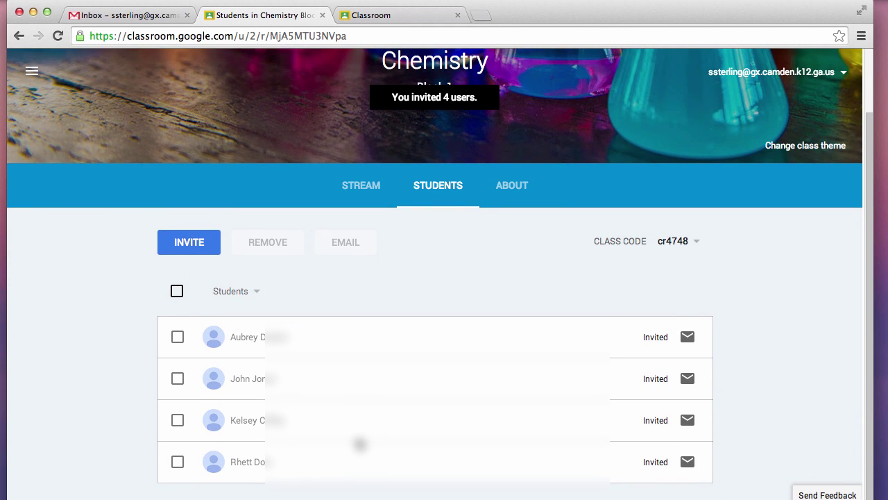
left_click(177, 292)
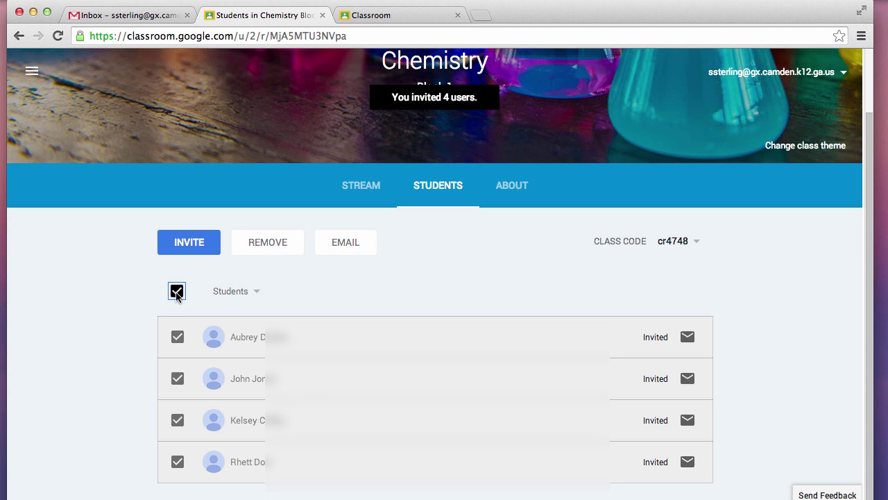
left_click(248, 292)
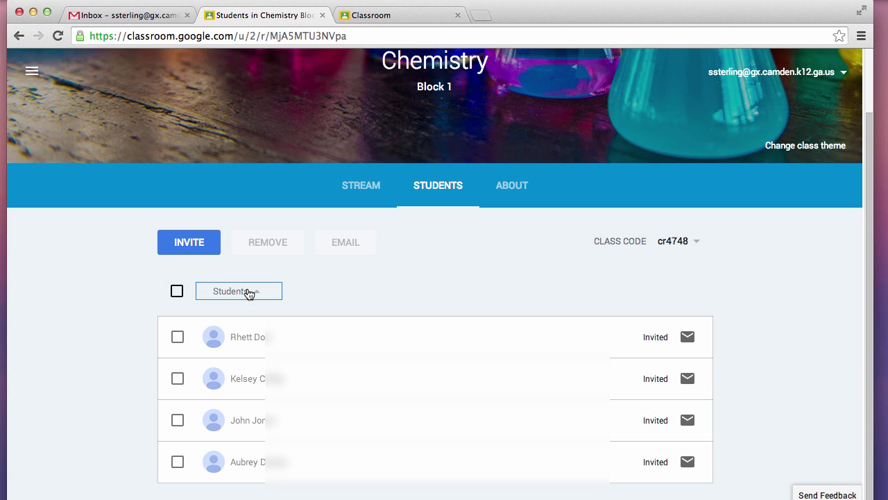
left_click(260, 298)
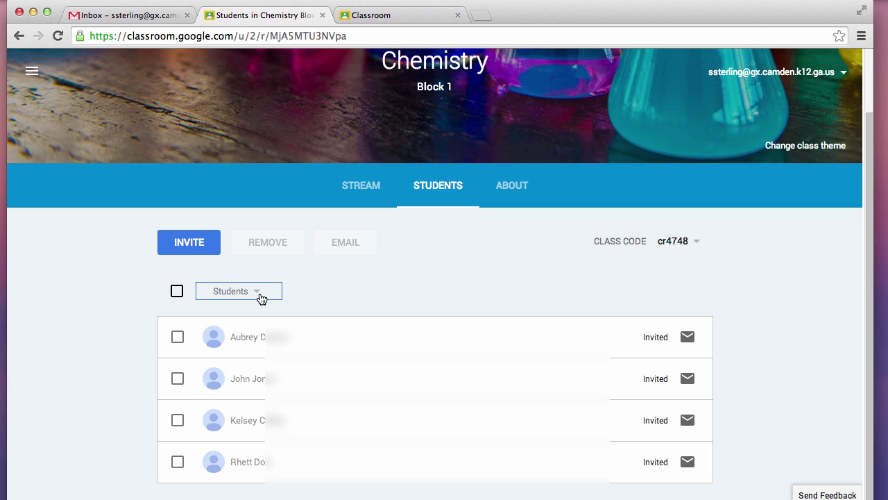
left_click(251, 300)
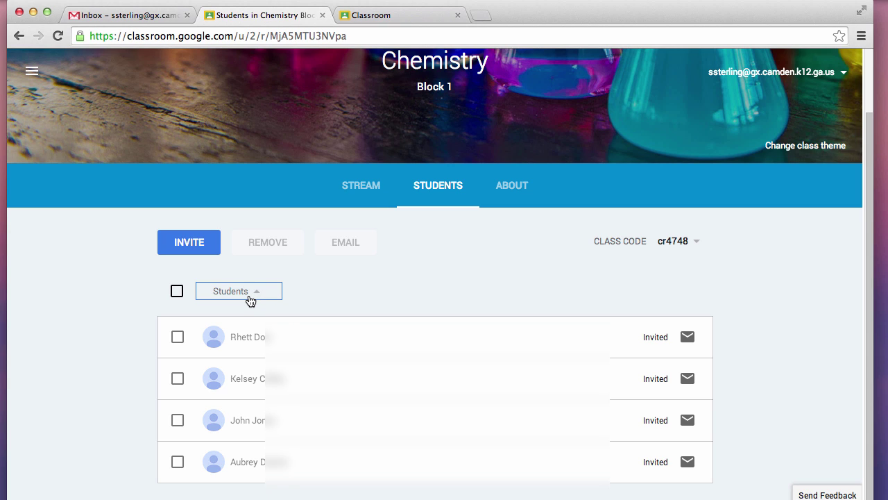
left_click(250, 300)
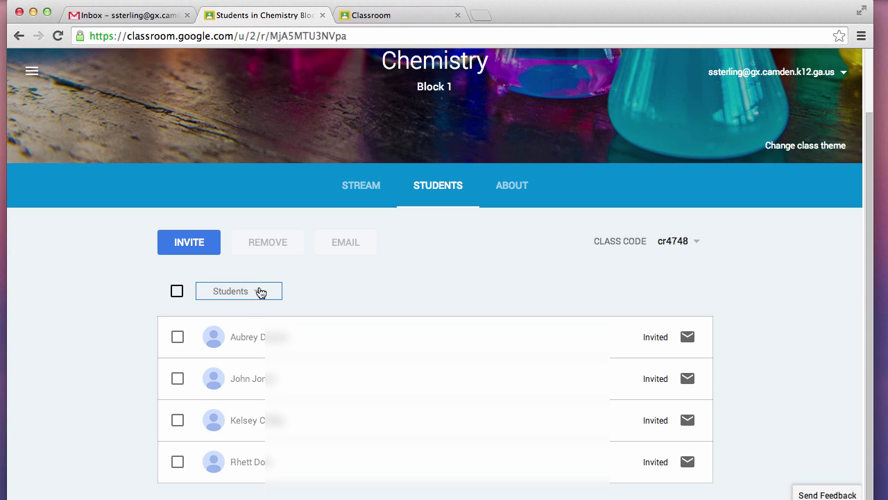
left_click(256, 294)
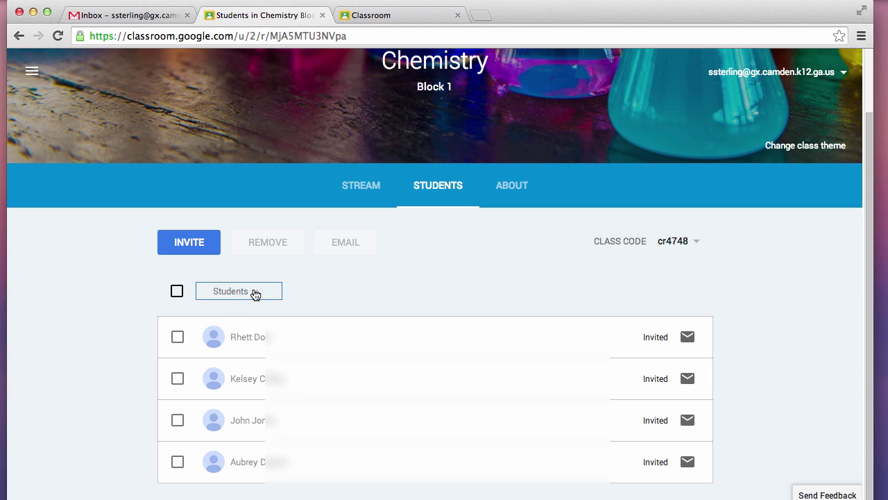
Select all the invited students in the class list and start an email to them
scroll(435, 277, "up", 1)
left_click(178, 336)
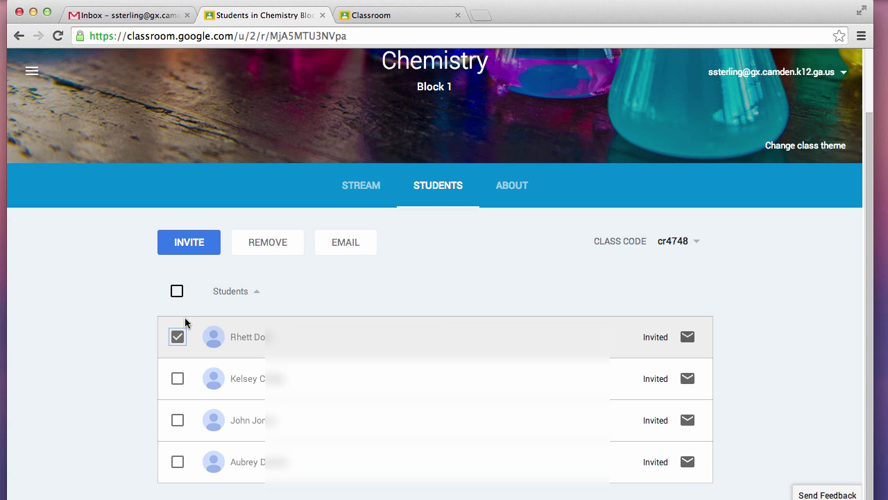
left_click(178, 292)
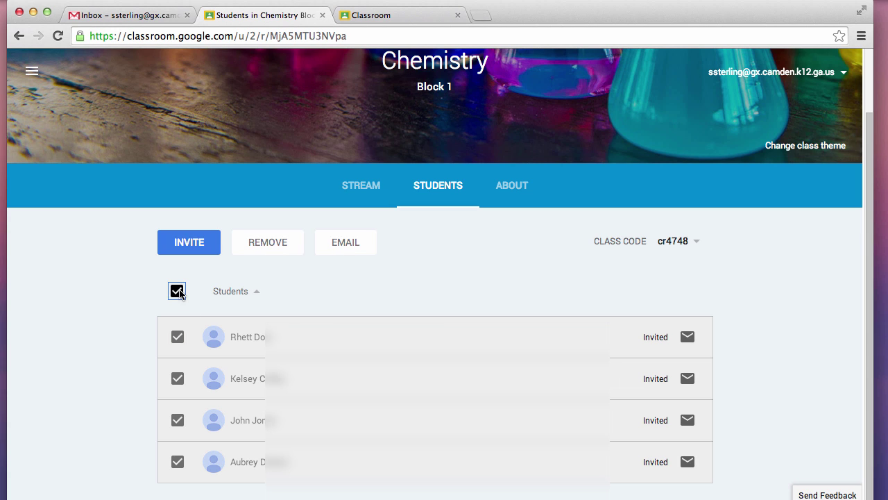
left_click(349, 243)
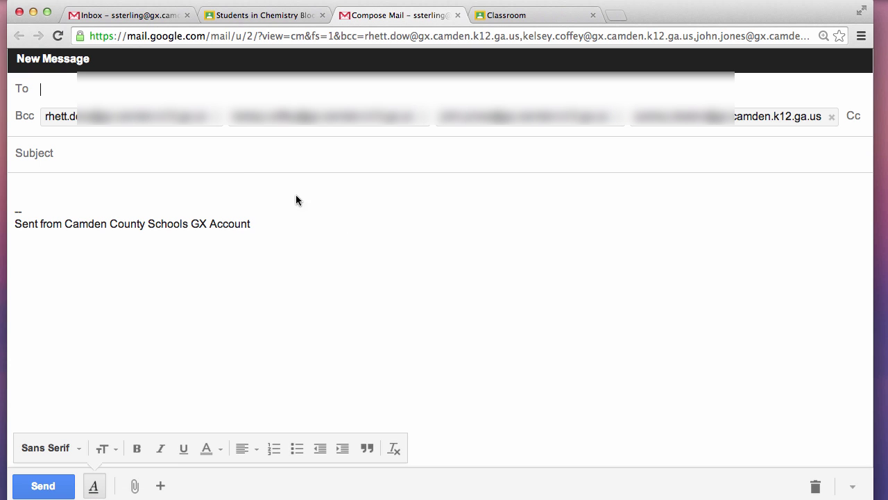
Set the subject of the email to the invited students to "This is just a test"
left_click(132, 144)
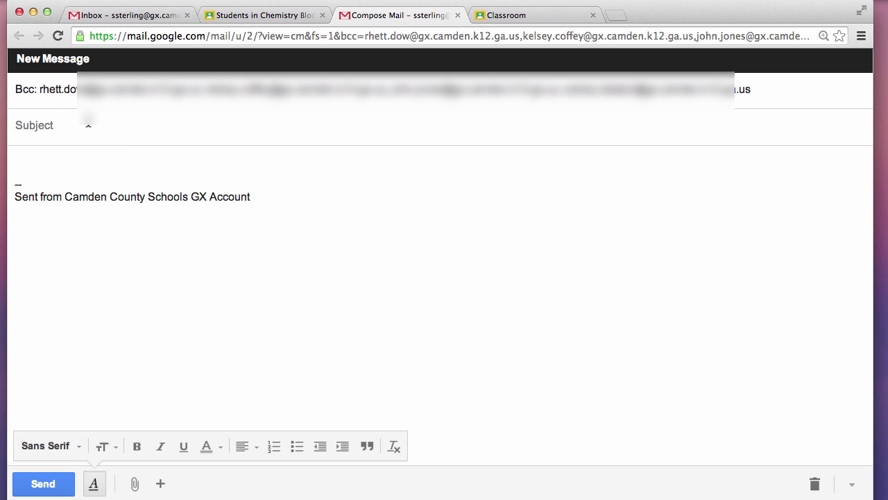
type("This is just a")
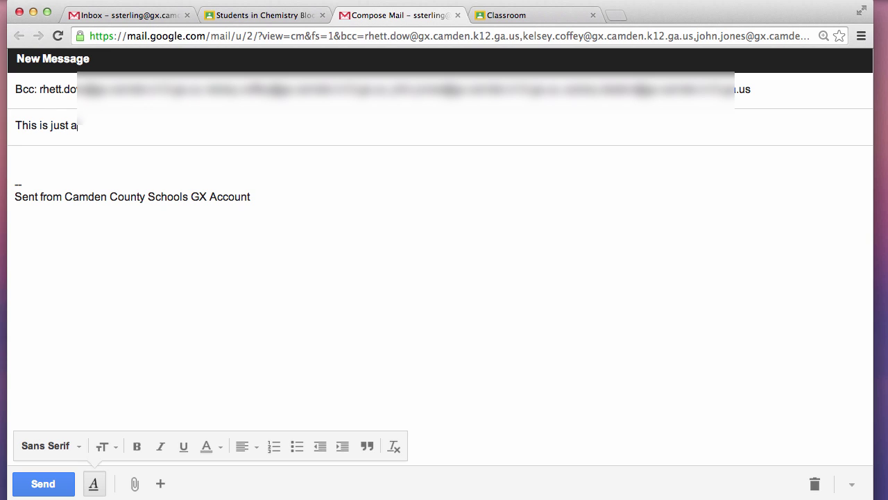
type(" test")
key("Tab")
Write the message's first line: "I am working on the video we talked about in class. You do not need to join this course!"
type("I am w")
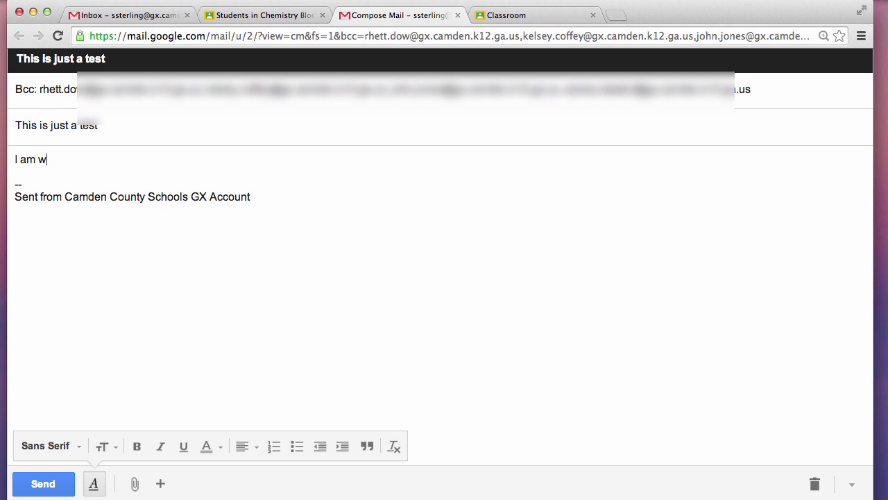
type("orking on the video we t")
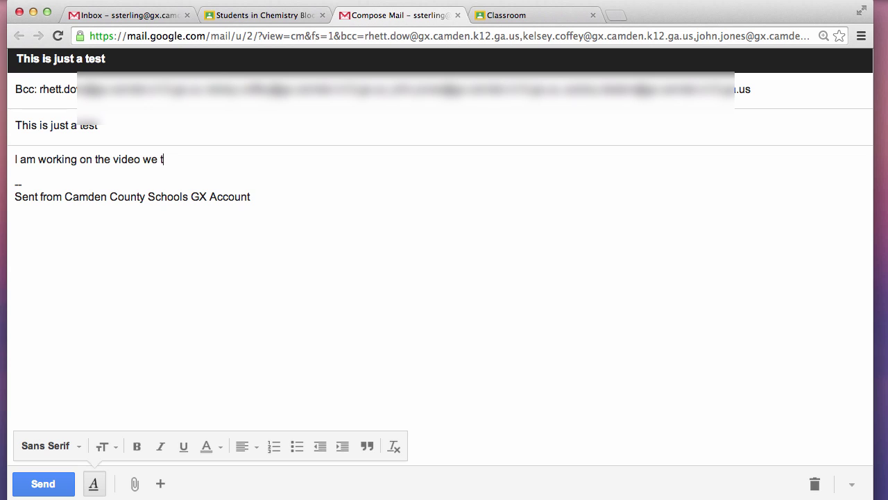
type("alked about in class. You do not ")
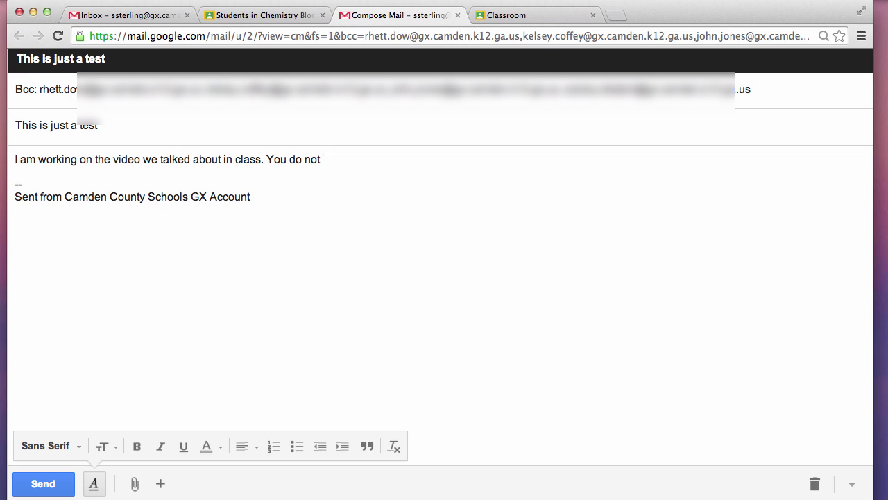
type("need to join")
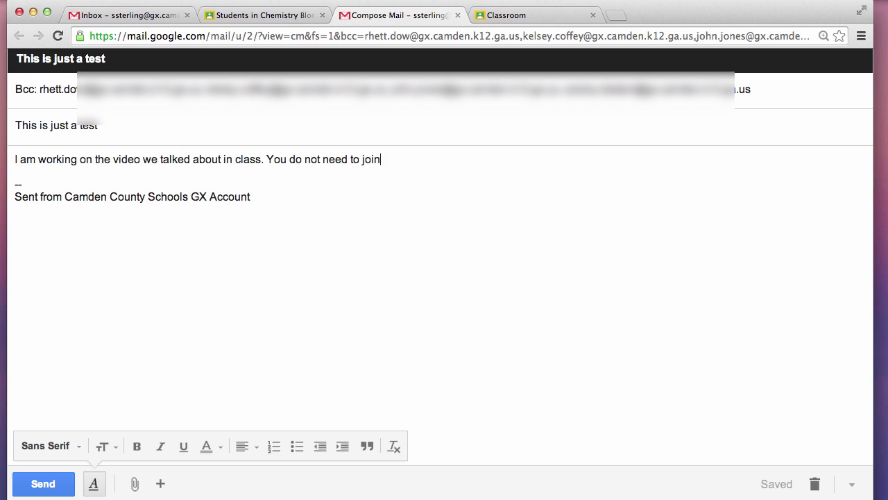
type(" this course!")
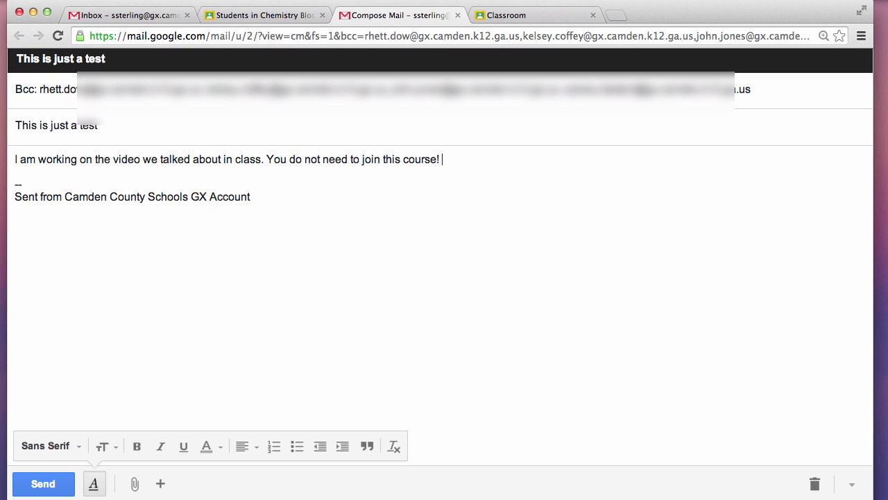
Add a second line to the message above the signature: "Thanks for you help today. I cannot WAIT to get started!"
key("Return")
type("Thanks for you help today. I ca")
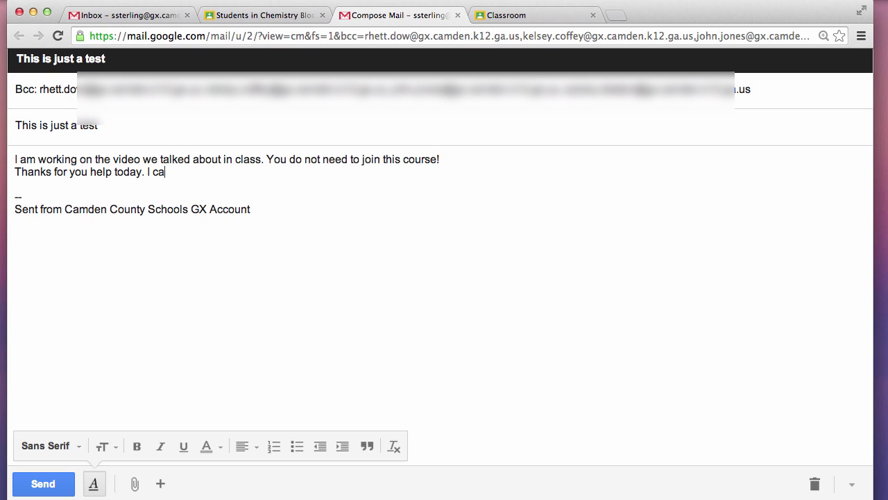
type("nnot WAIT to get started!")
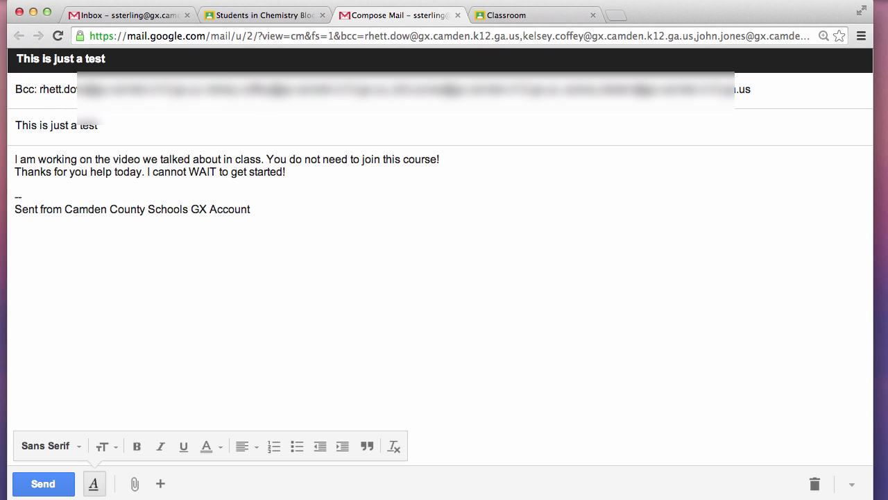
Send the email and close its compose page to return to the class's student list
mouse_move(142, 491)
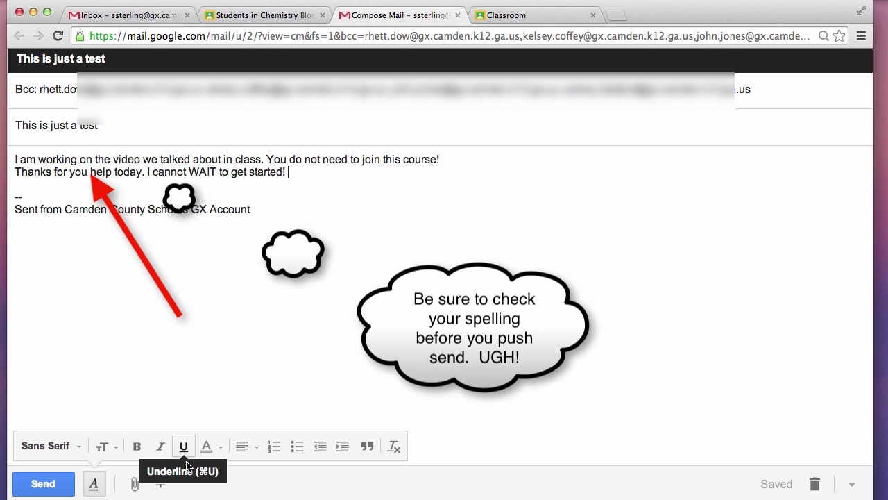
left_click(43, 484)
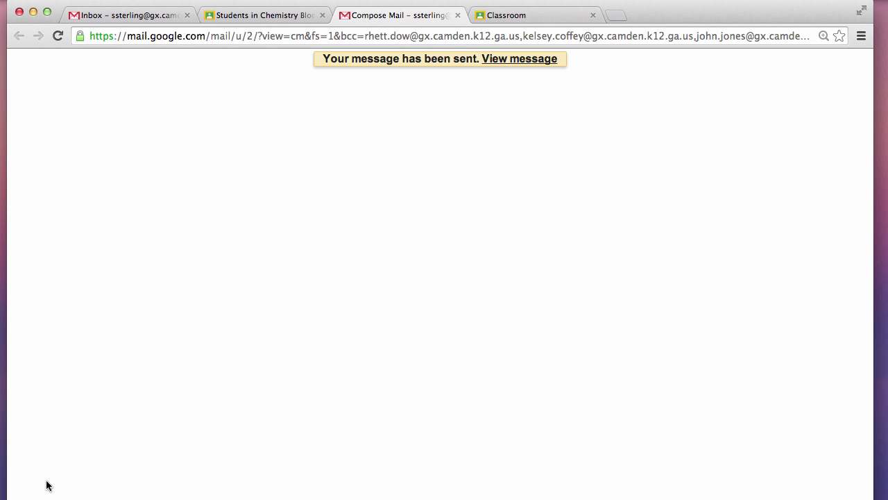
key("super+w")
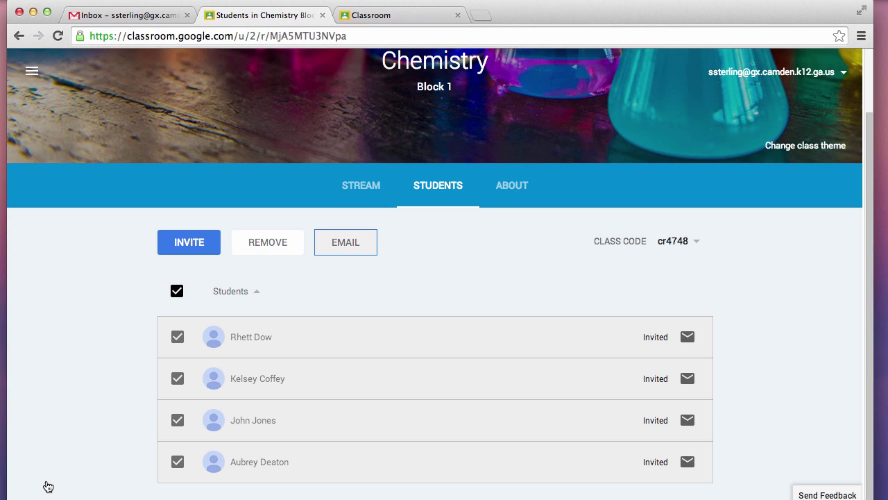